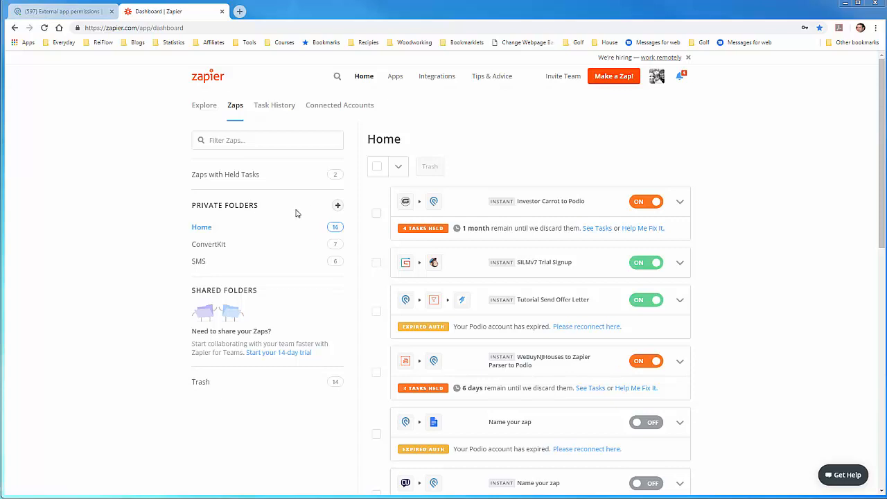
Create a private folder named "ConvertKit - Tutorial" and open it.
left_click(337, 207)
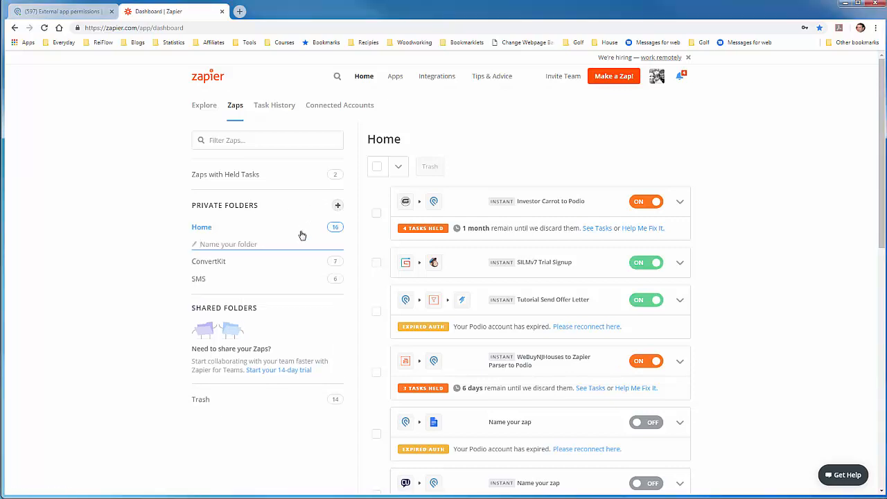
type("Convert")
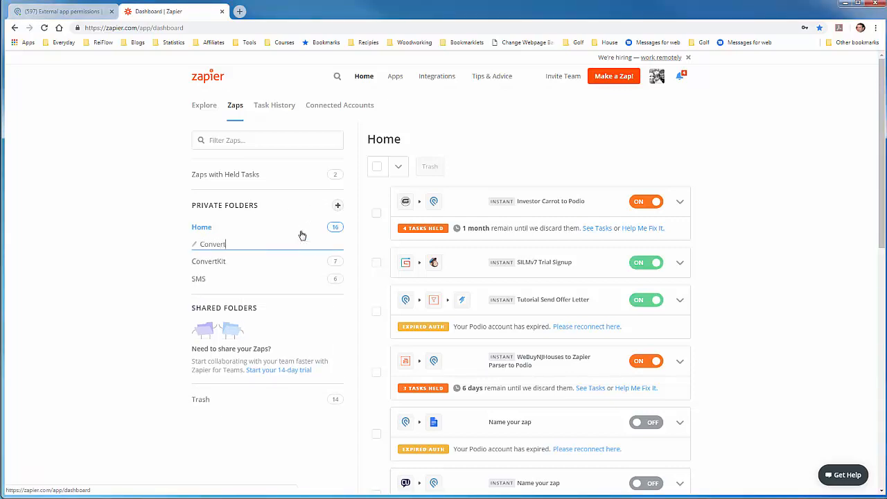
type("Kit - Tutorial")
left_click(129, 240)
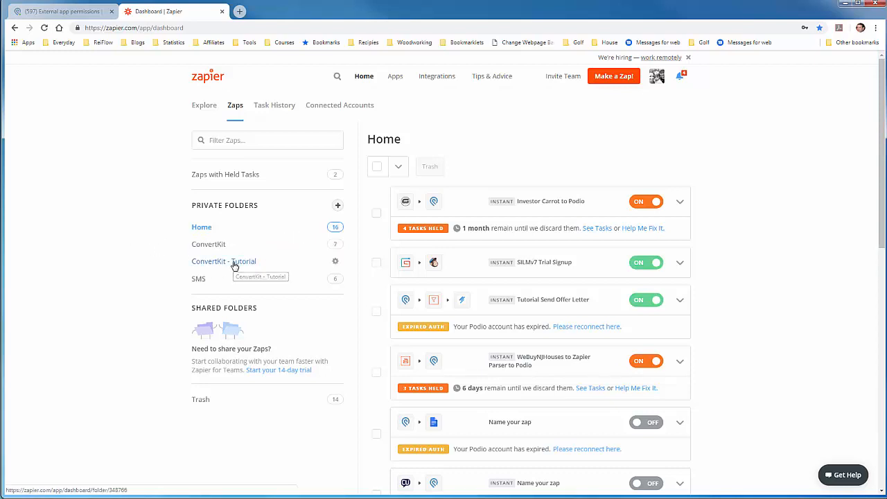
left_click(270, 267)
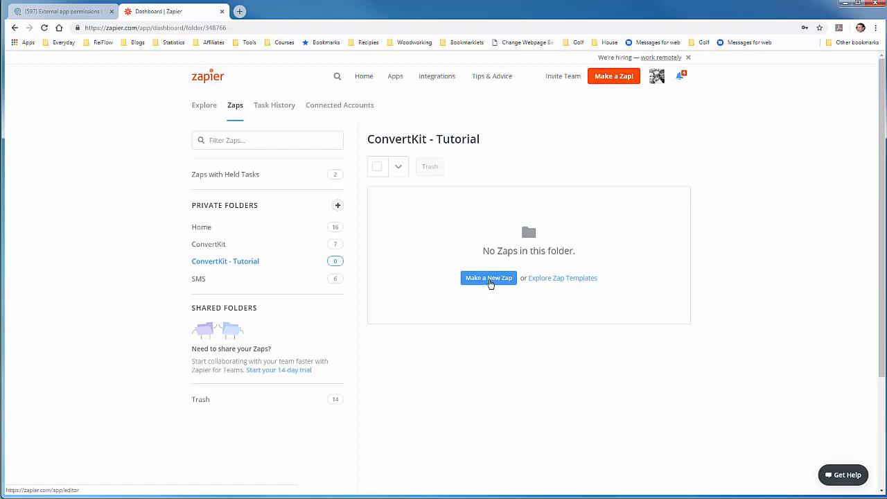
Make a new Zap in the folder with Podio as the trigger app and New Action as the trigger.
left_click(489, 280)
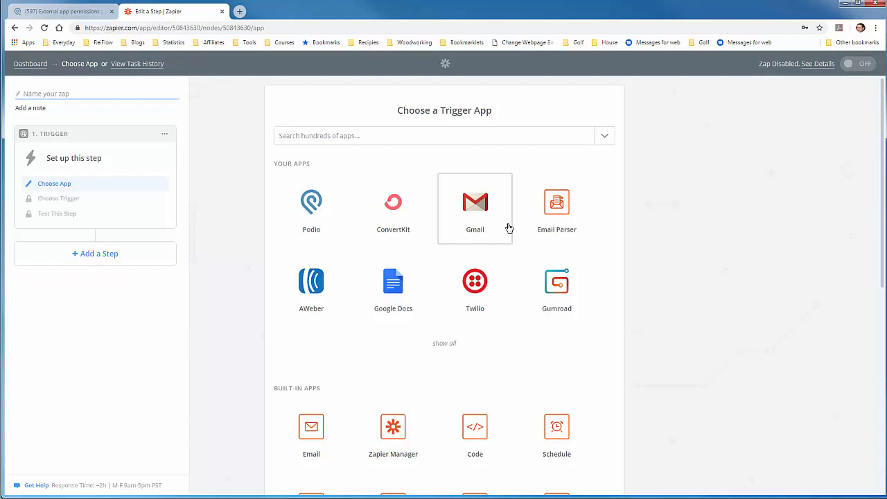
left_click(397, 139)
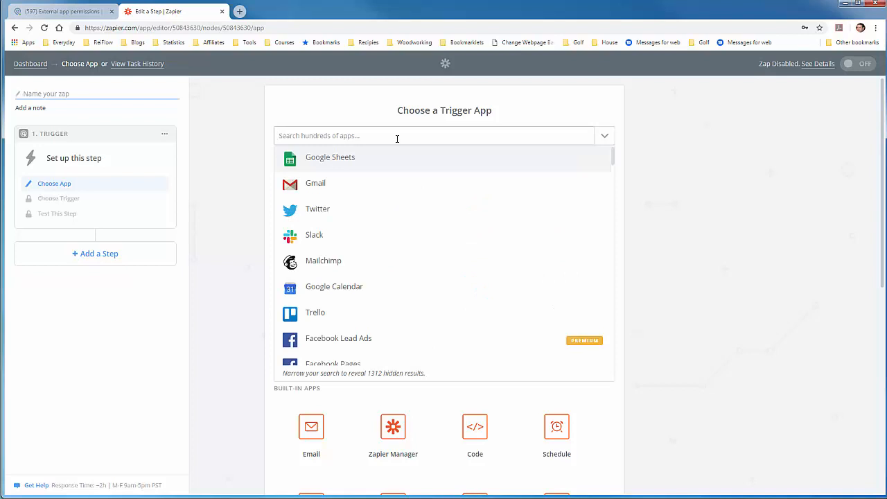
type("Podio")
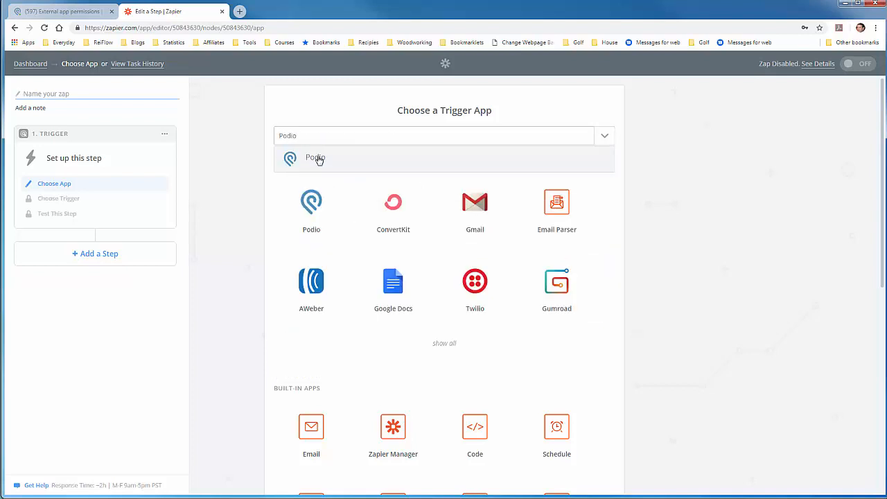
left_click(315, 158)
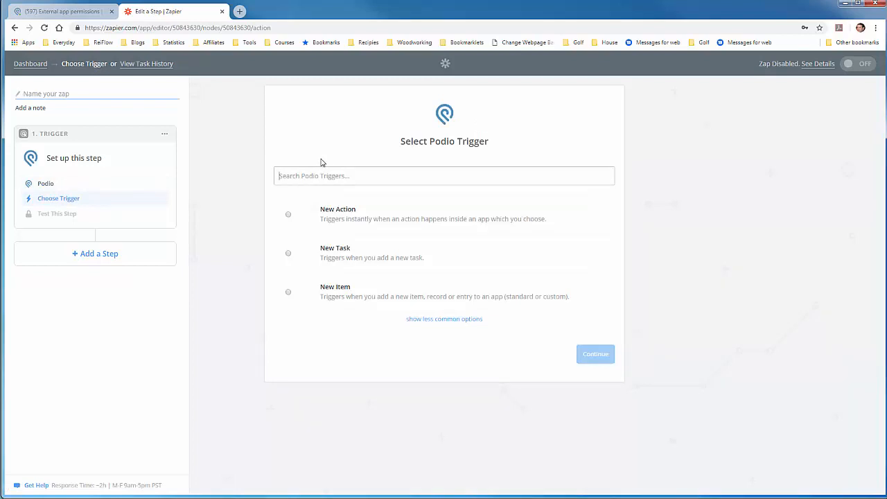
left_click(381, 219)
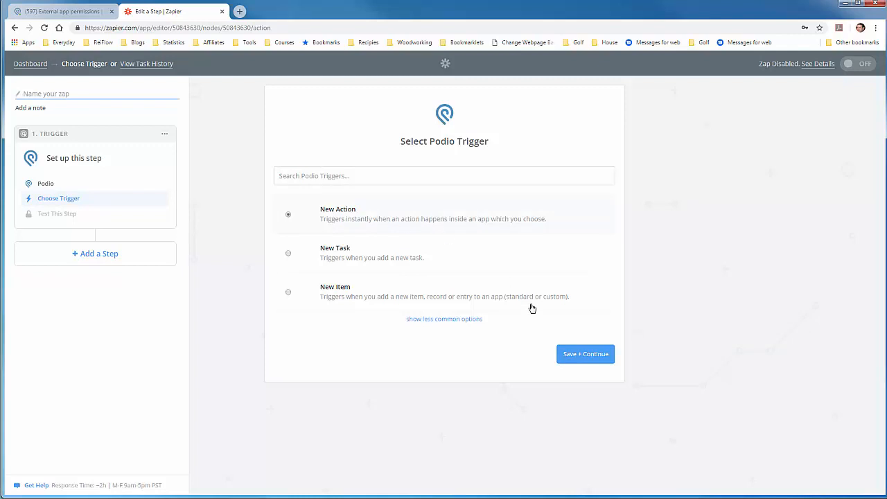
left_click(571, 356)
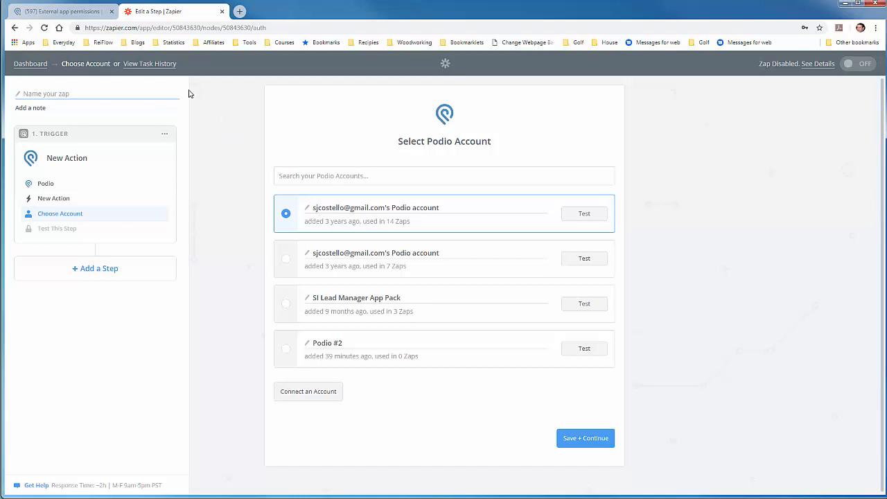
Connect a new Podio account for the trigger.
left_click(99, 13)
left_click(148, 12)
left_click(302, 396)
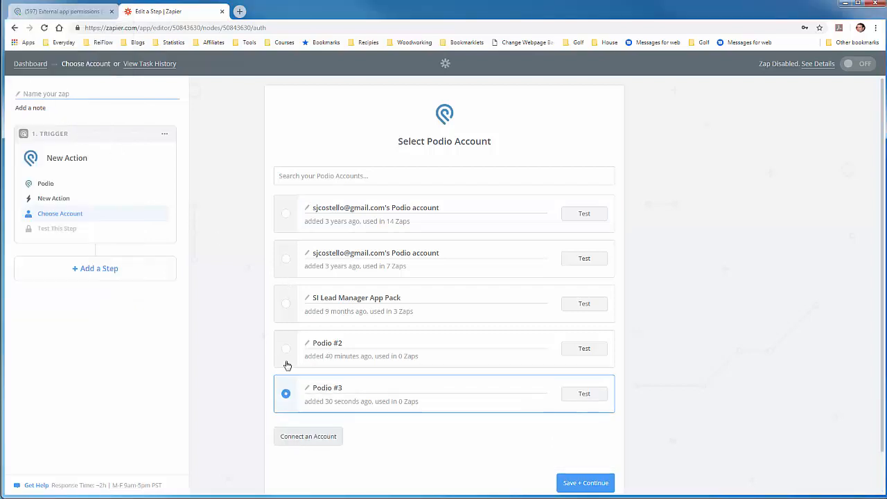
Rename the newly connected Podio account "ConvertKit Tutorial", test its connection and save it as the trigger account.
left_click(346, 389)
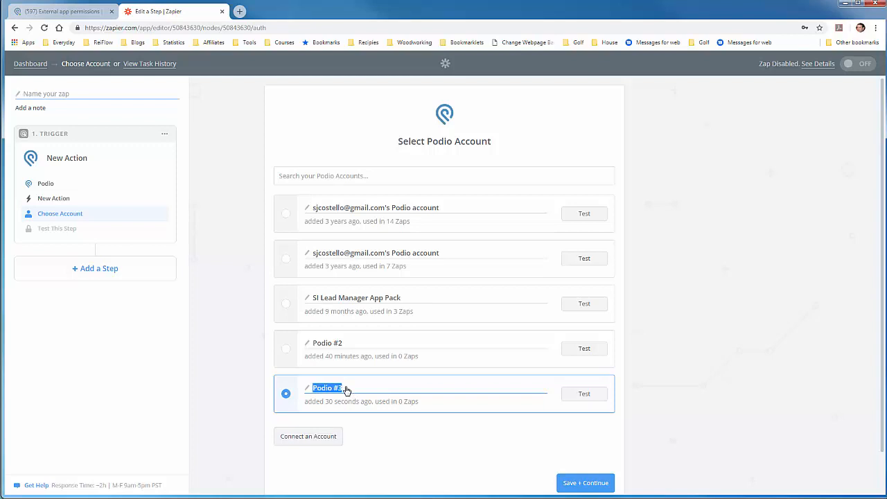
type("ConvertKit Tutorial")
left_click(583, 395)
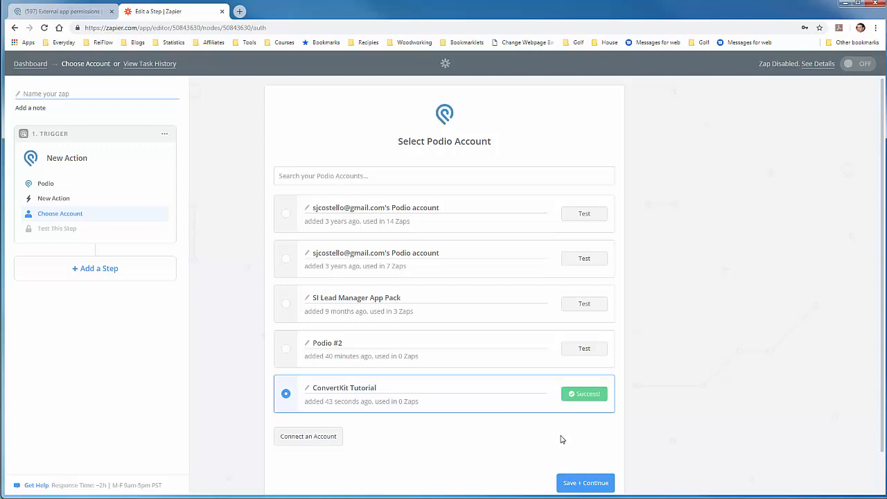
left_click(583, 485)
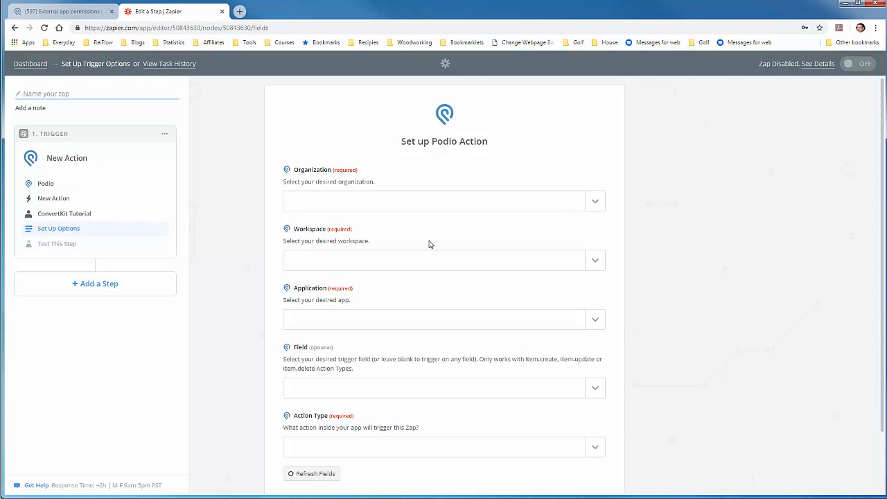
Set the trigger's organization to Struggling Investor, workspace to SI Lead Manager - Tutorial and application to Properties.
left_click(598, 203)
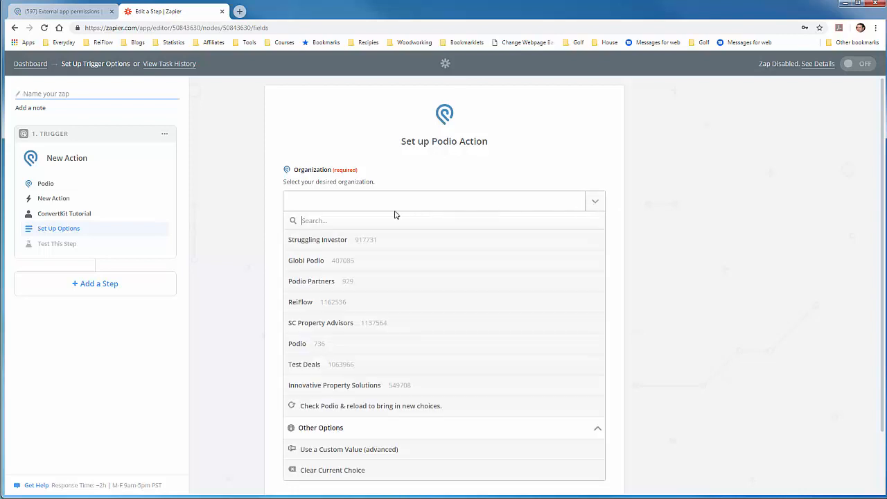
left_click(348, 241)
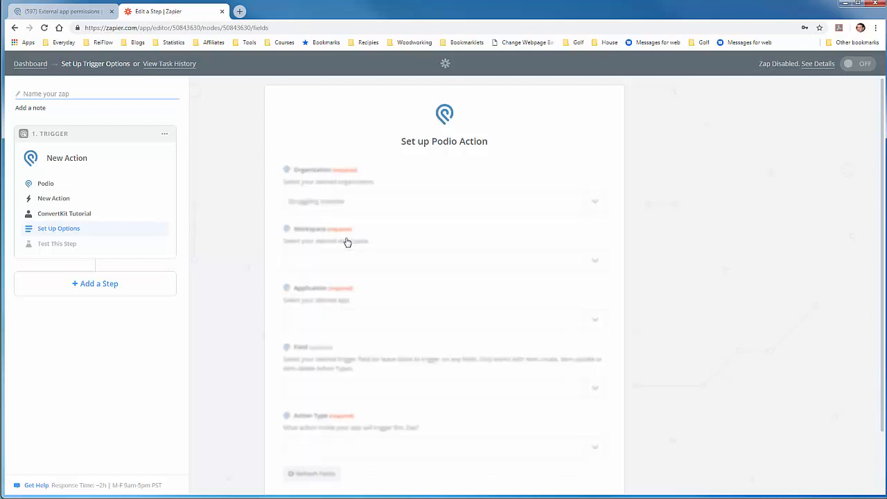
left_click(582, 261)
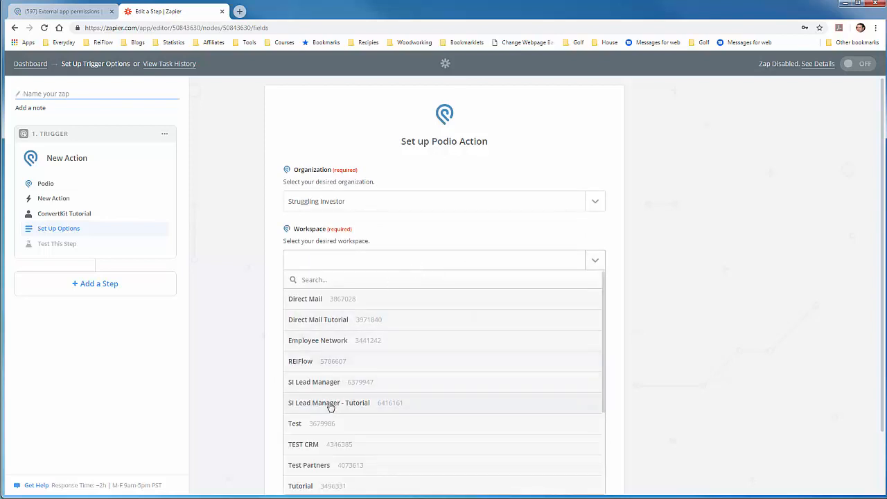
left_click(330, 405)
scroll(500, 289, "down", 1)
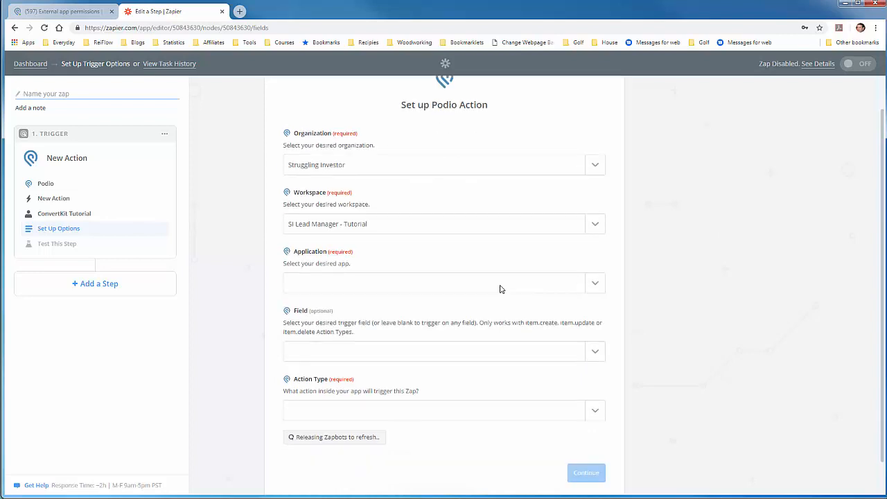
scroll(501, 290, "down", 1)
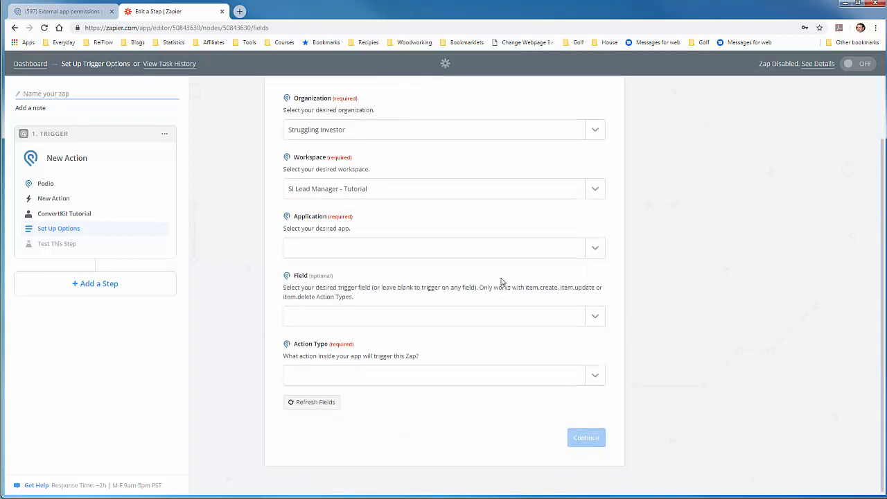
left_click(599, 258)
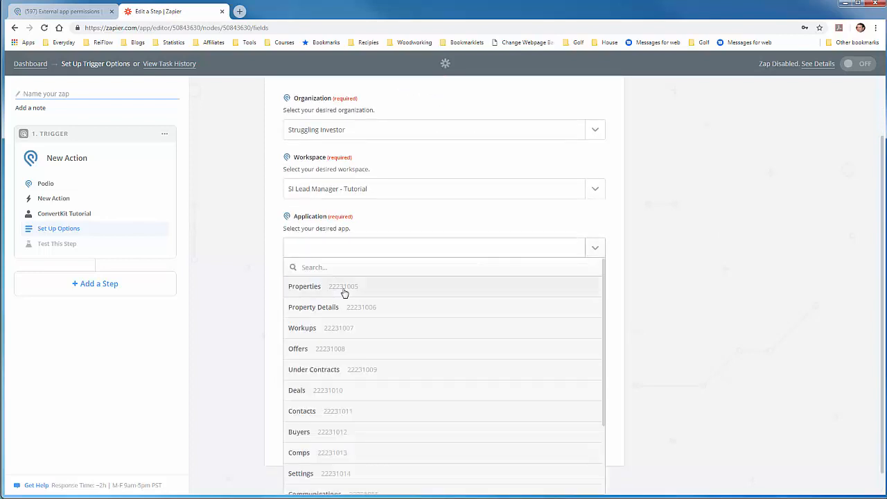
left_click(345, 291)
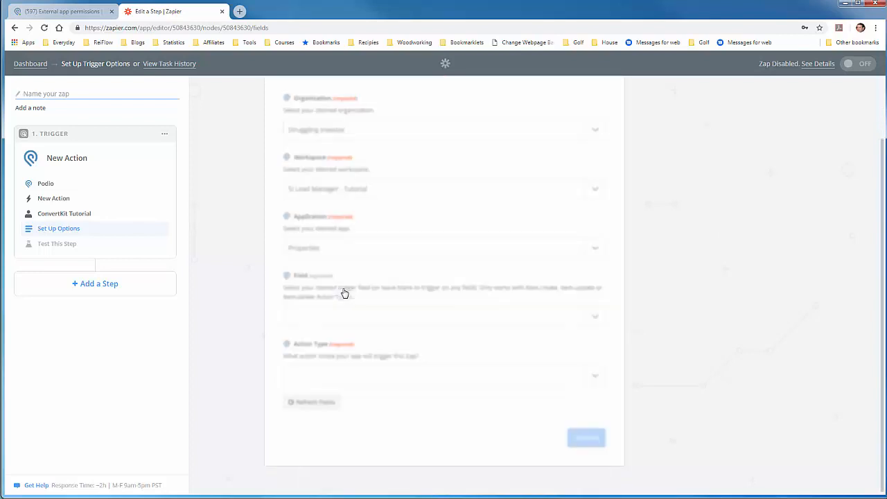
Find the trigger field by searching for "Sequence" and set it to Choose Email Sequence.
left_click(596, 317)
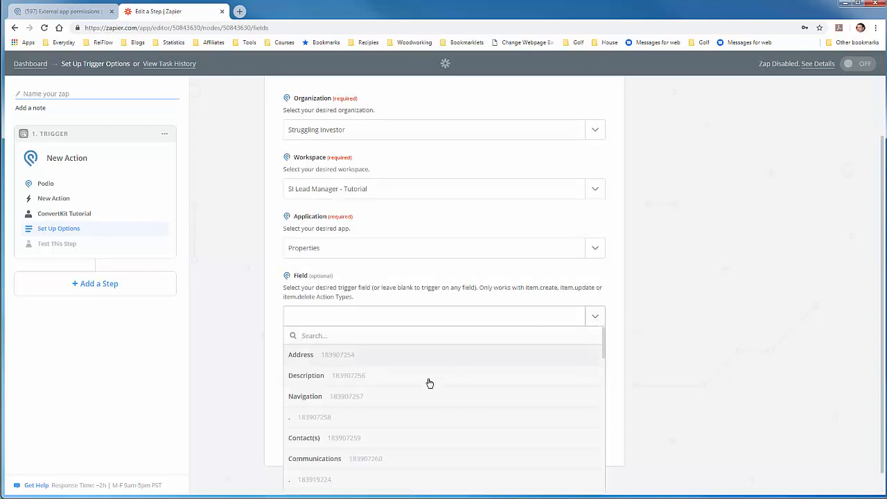
scroll(429, 383, "down", 1)
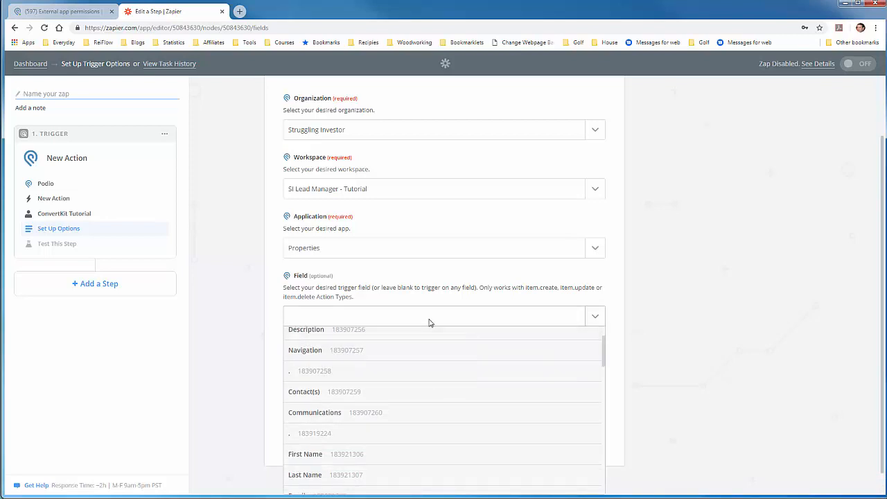
left_click(430, 322)
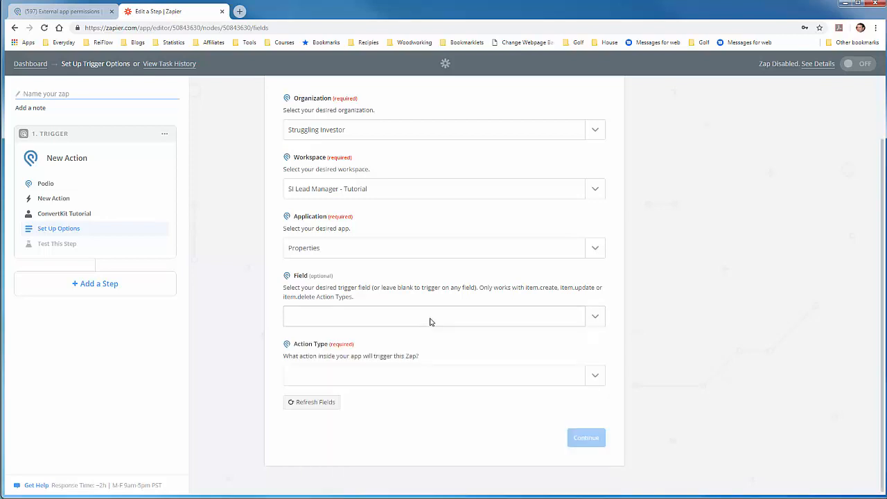
left_click(430, 322)
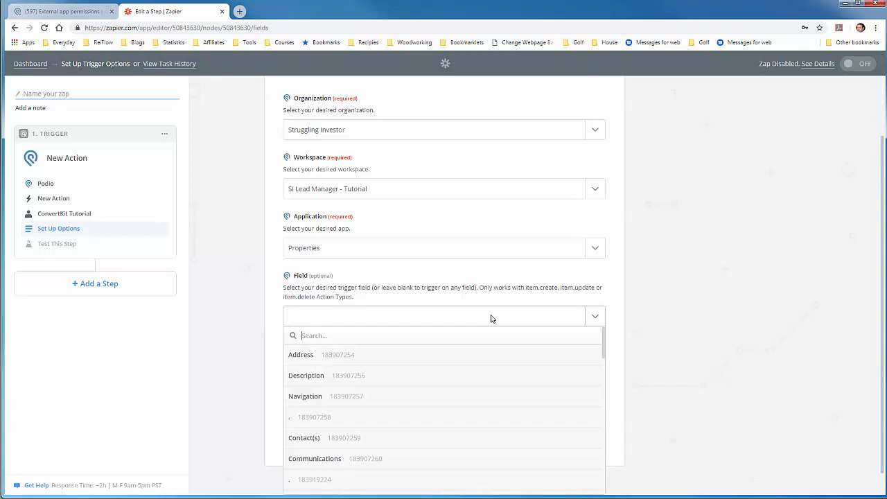
type("Sequence")
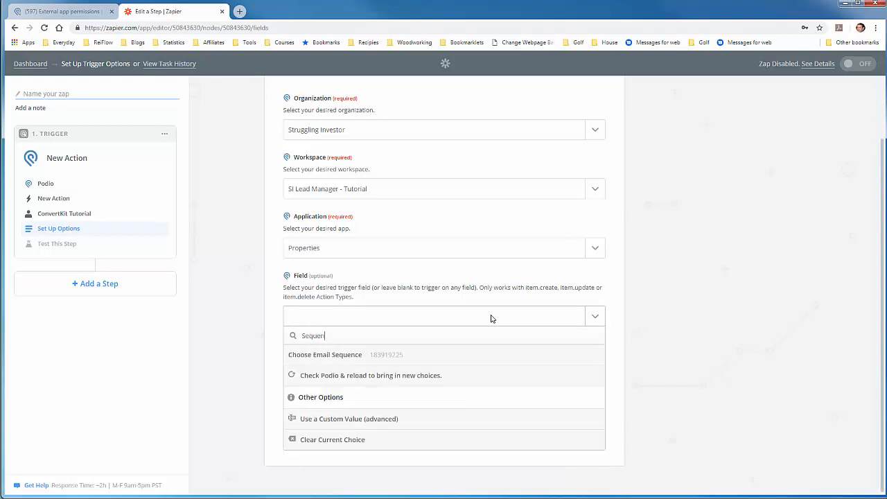
left_click(350, 356)
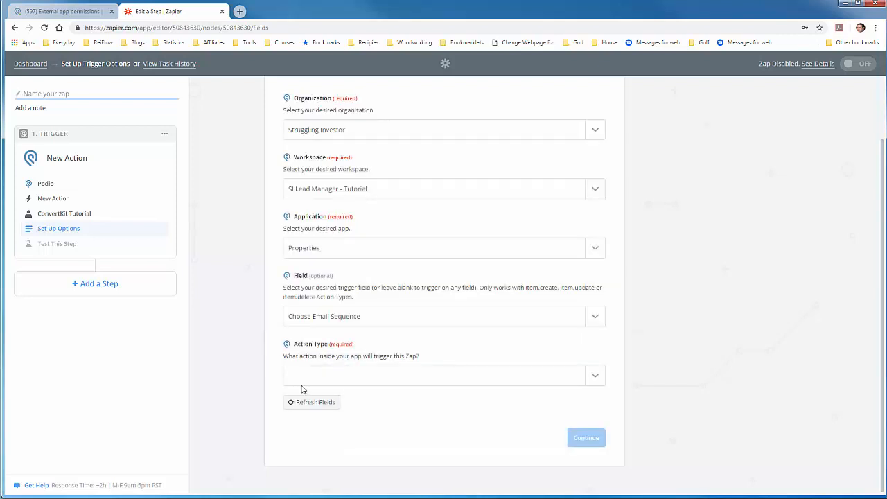
Set the trigger's action type to Item.Create and start pulling in Podio samples.
left_click(590, 379)
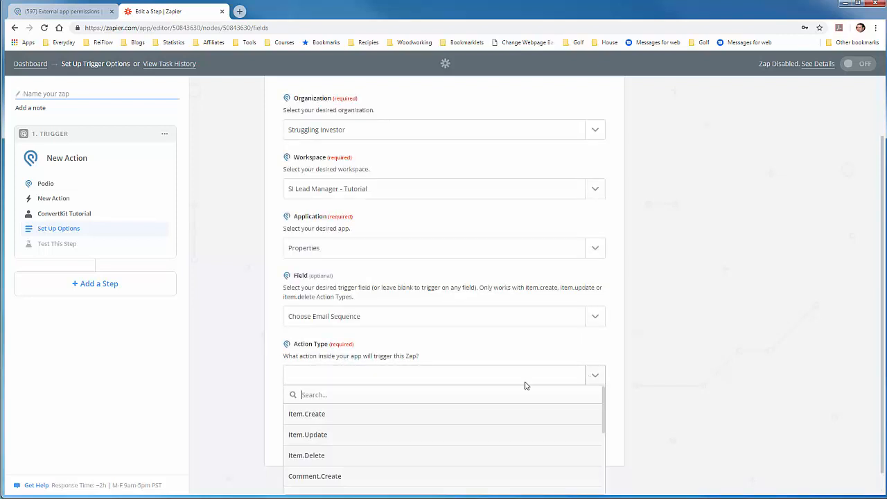
left_click(335, 415)
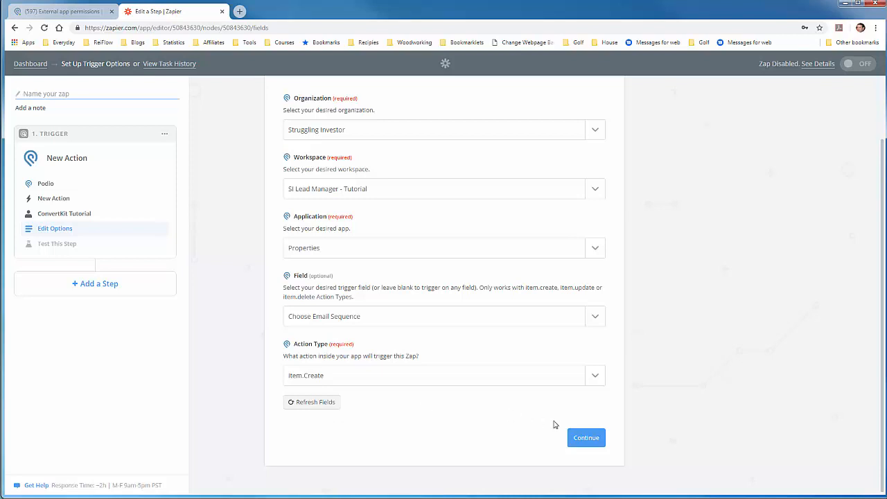
left_click(586, 438)
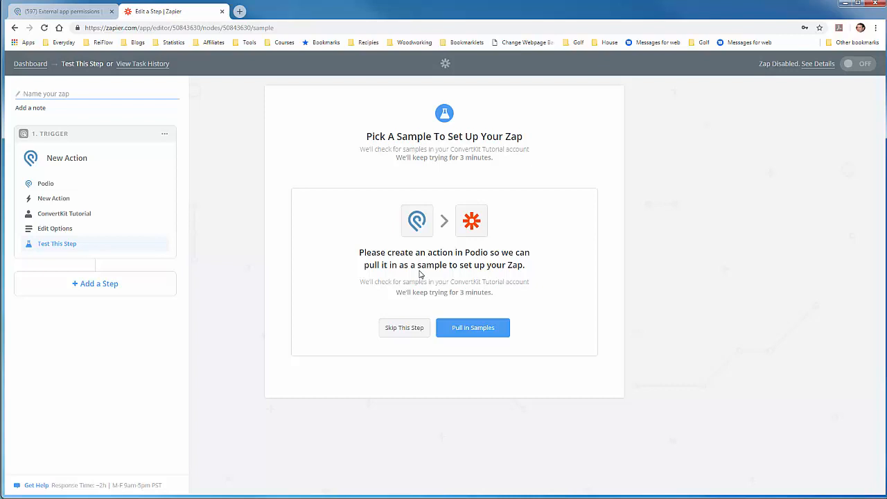
left_click(472, 332)
Switch to Podio and open the Properties app in the SI Lead Manager - Tutorial workspace.
left_click(73, 12)
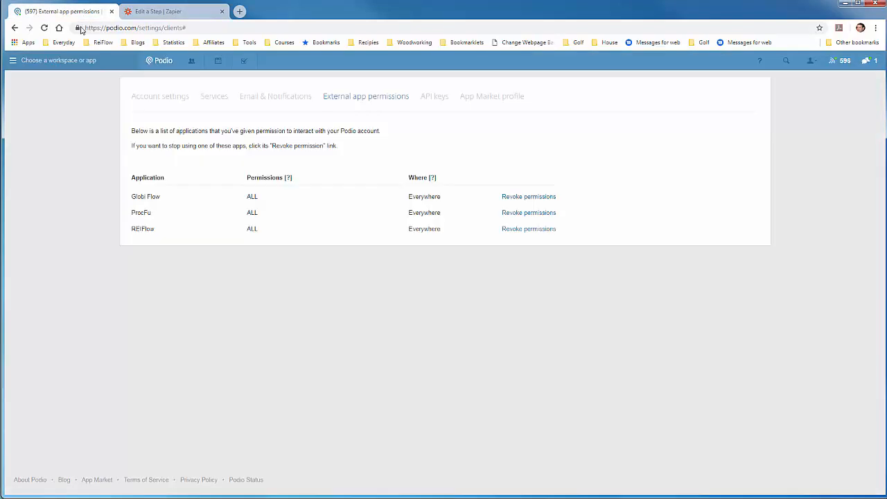
left_click(13, 62)
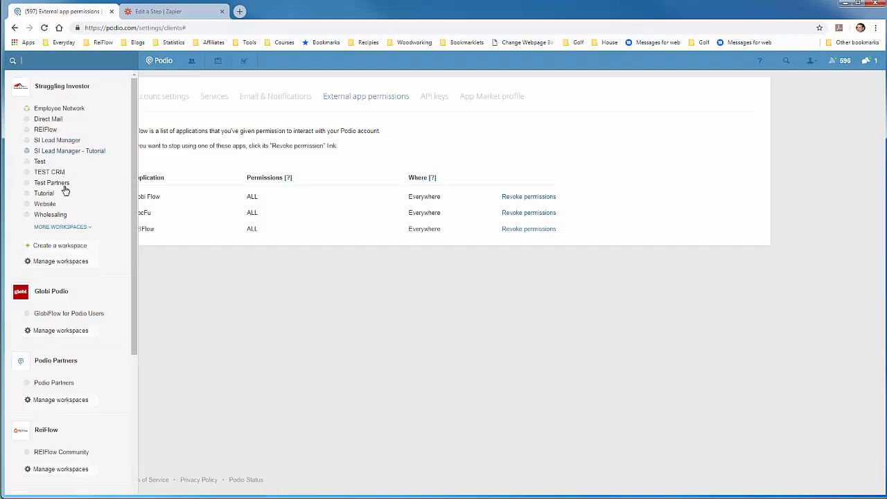
left_click(66, 151)
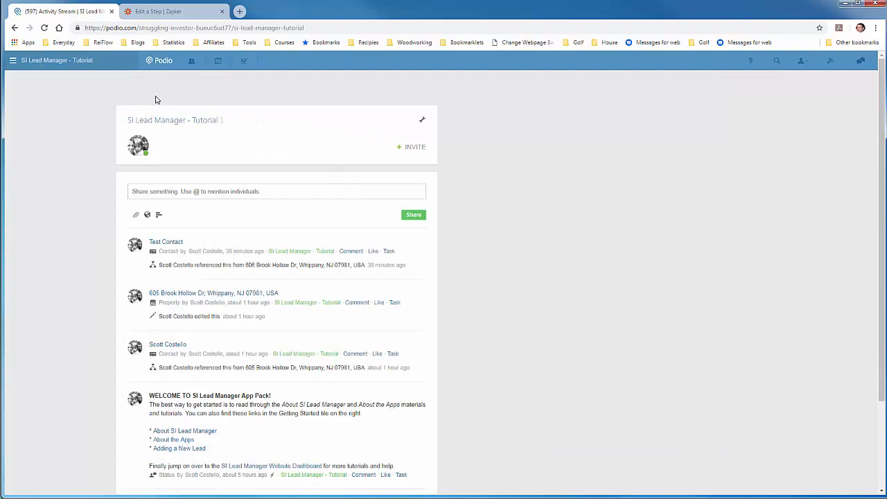
left_click(158, 96)
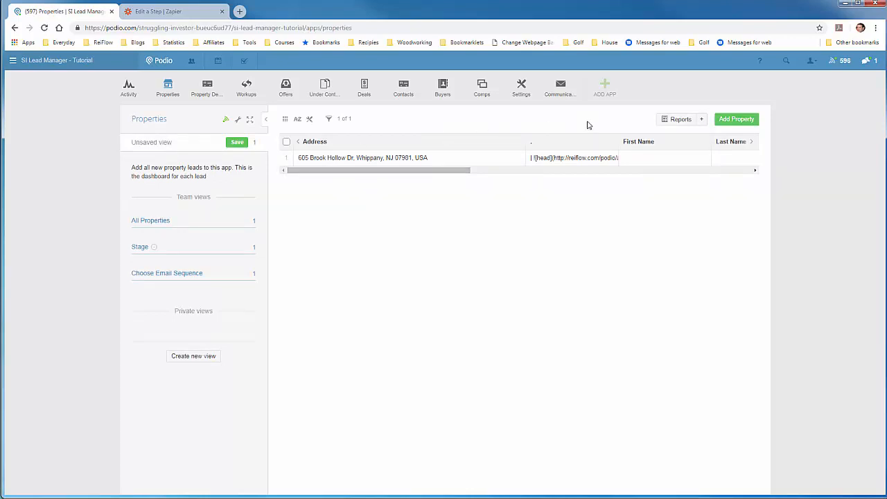
Start a new item in the Properties app and fill in the property's street address using the matching address suggestion.
left_click(732, 122)
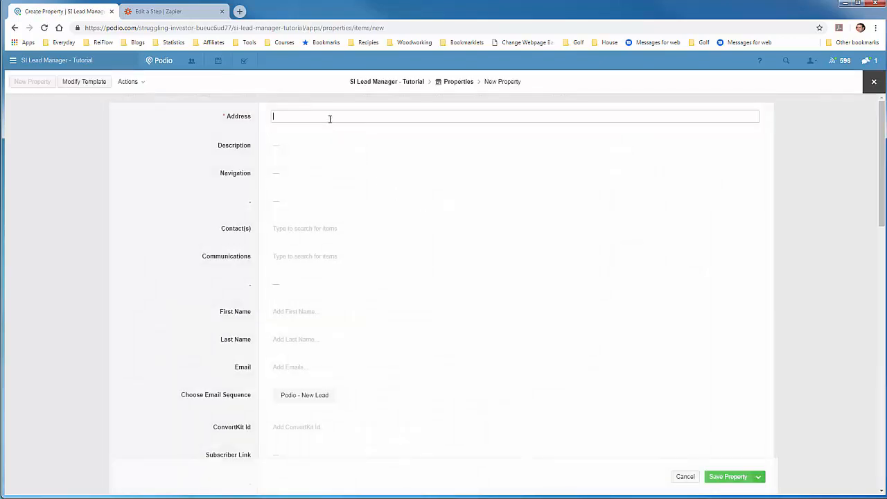
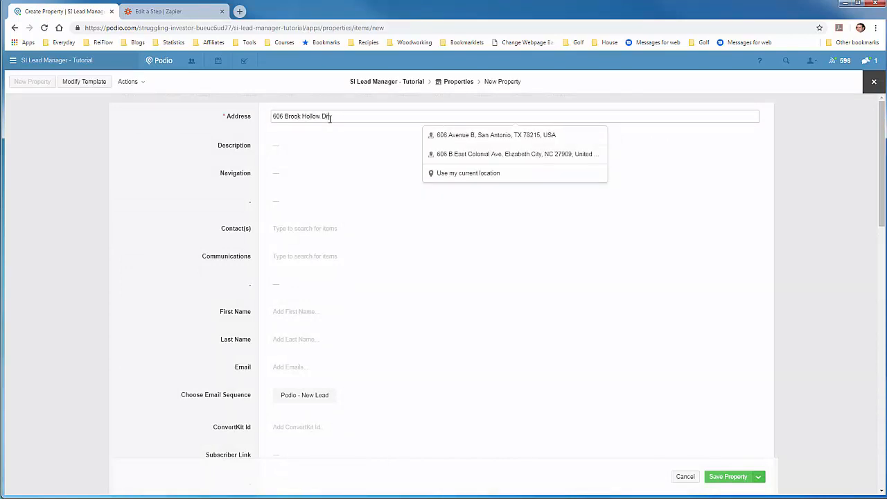
left_click(477, 139)
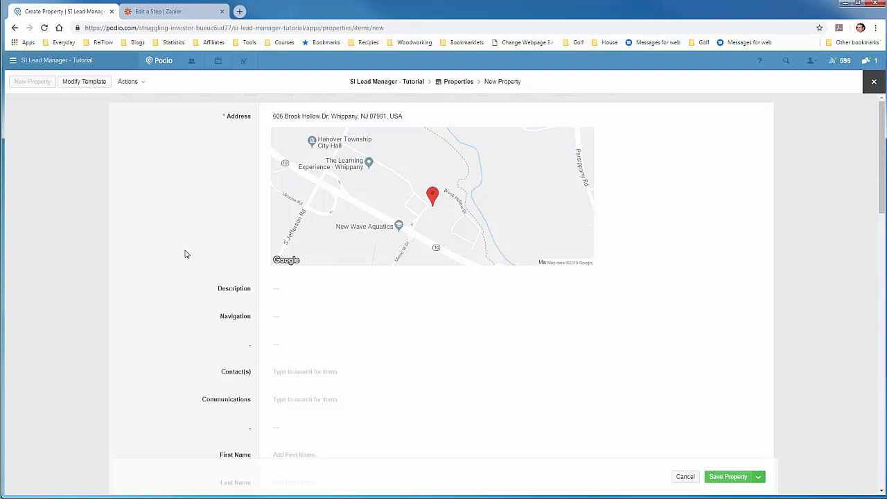
Enter Test as the property lead's first name and Tutorial as the last name.
scroll(184, 255, "down", 1)
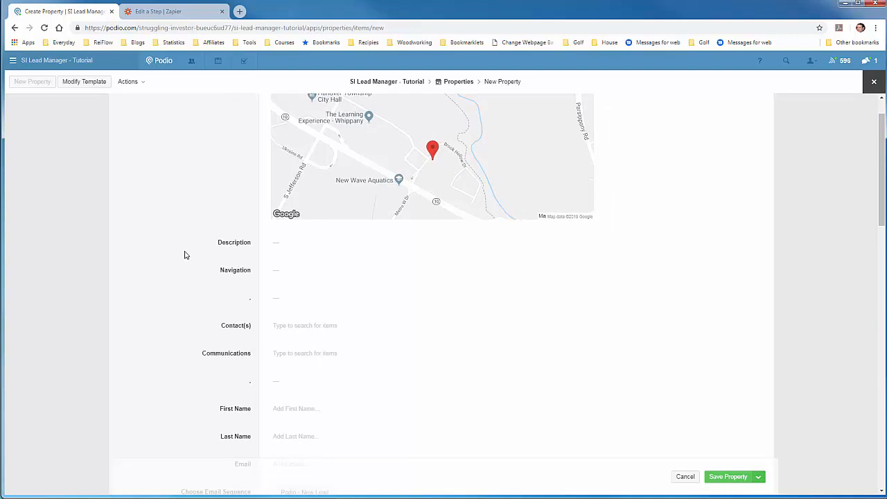
scroll(184, 255, "down", 3)
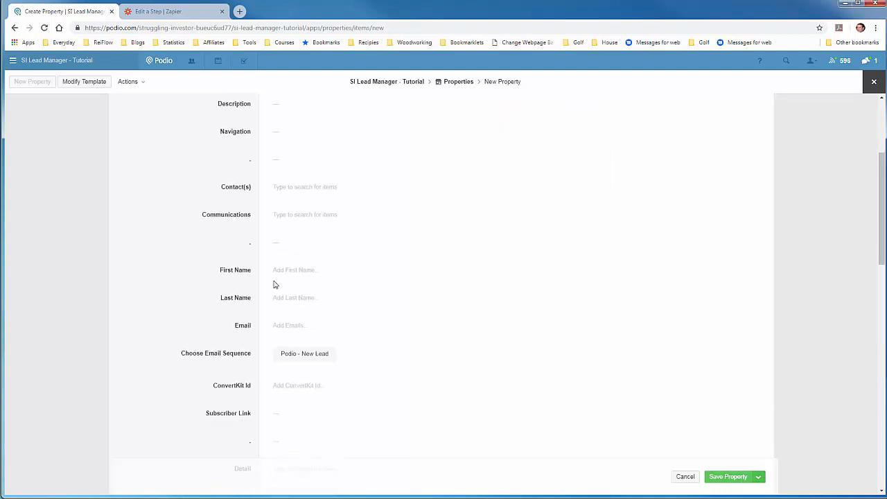
left_click(316, 277)
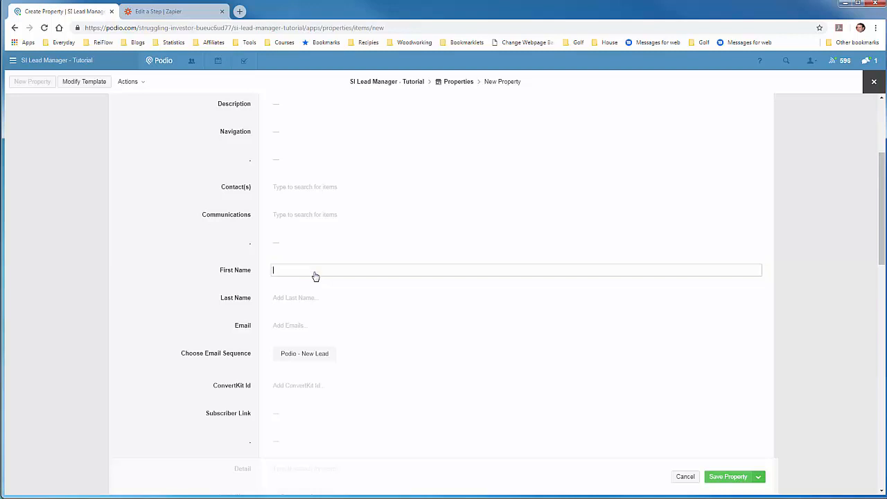
type("Test")
key("Tab")
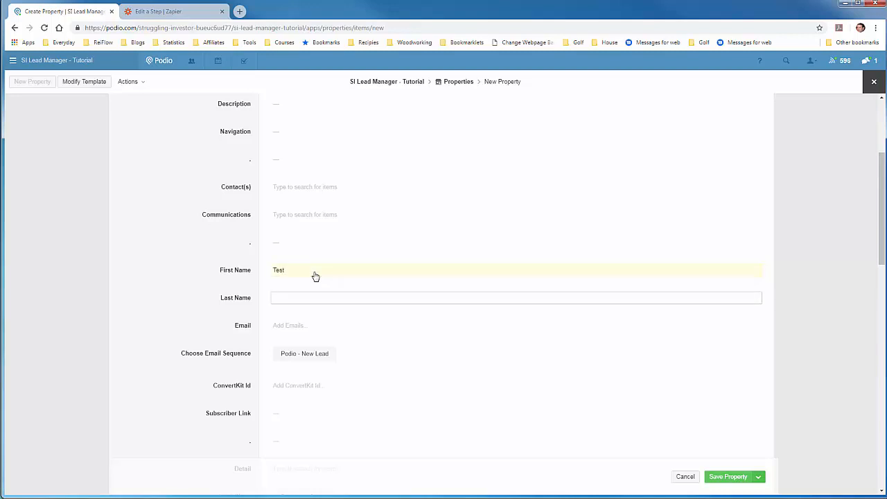
type("Tutorial")
left_click(193, 286)
Fill in the lead's work e-mail address with a plus-tagged test address.
left_click(315, 332)
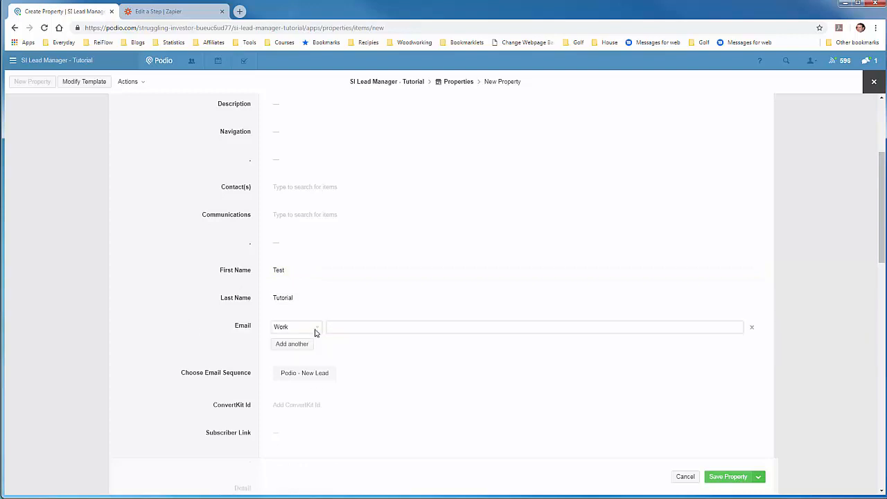
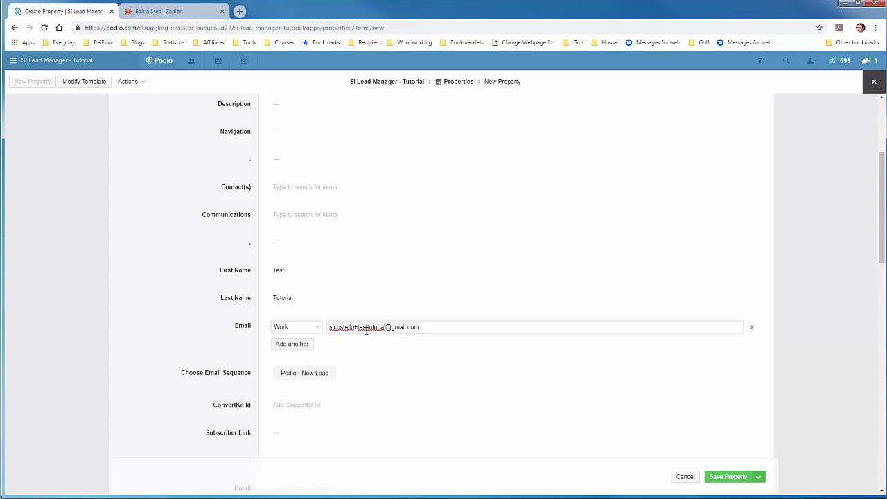
left_click_drag(354, 326, 385, 327)
left_click(199, 315)
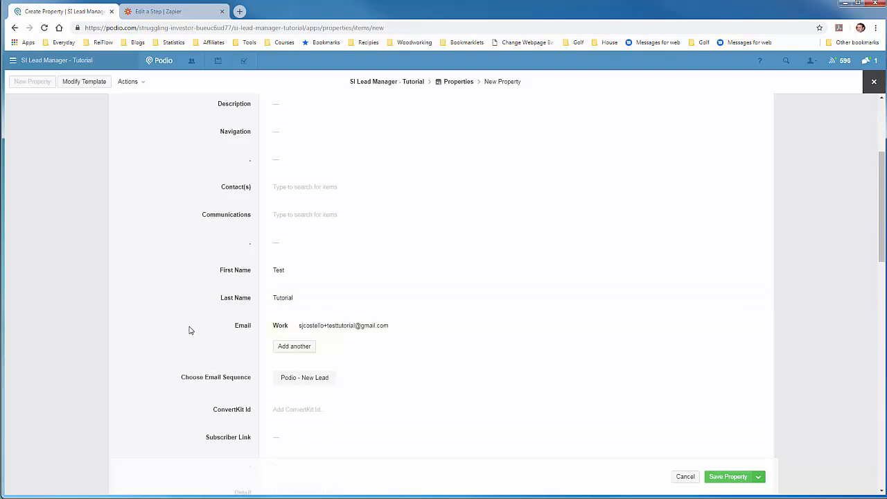
Set Choose Email Sequence to Podio - New Lead and save the new property.
scroll(166, 346, "down", 1)
left_click(303, 334)
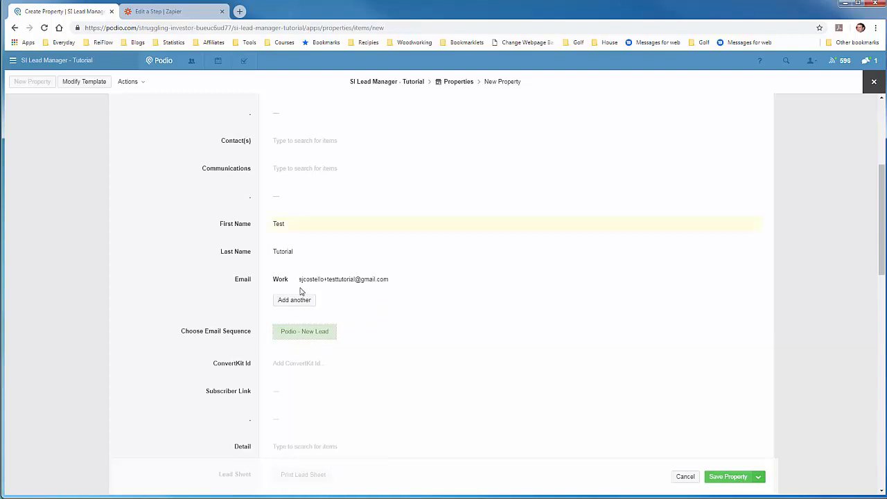
scroll(153, 243, "up", 1)
scroll(154, 244, "up", 2)
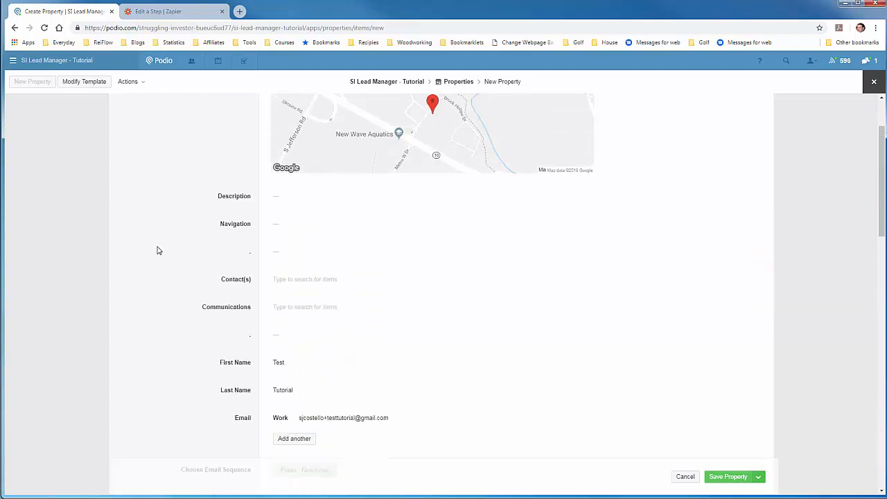
scroll(157, 251, "down", 2)
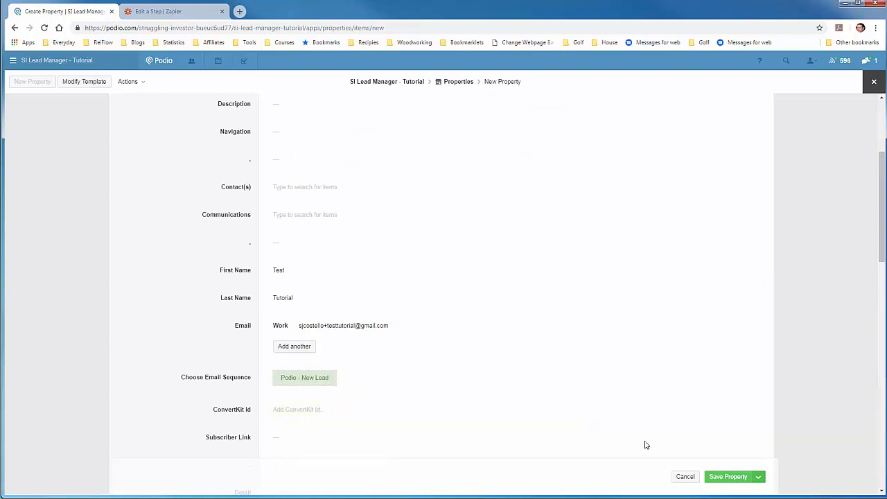
left_click(715, 477)
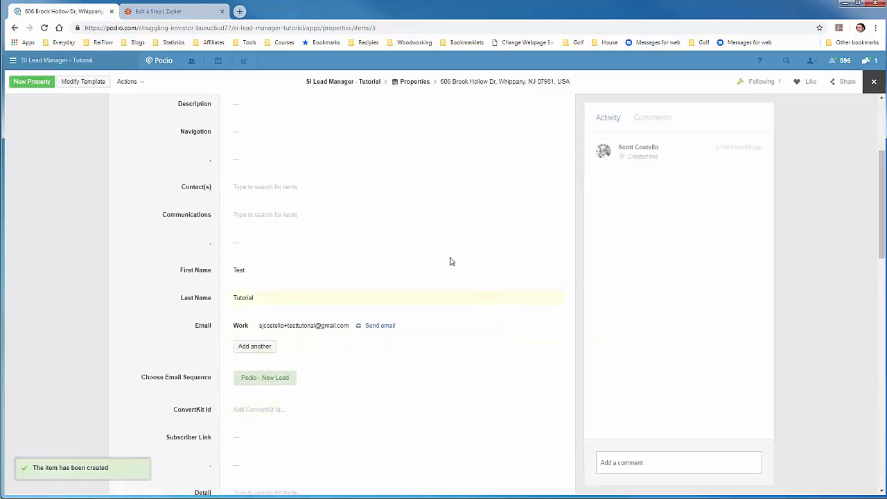
Switch to Zapier and continue past the trigger test with the Action A sample selected.
left_click(165, 14)
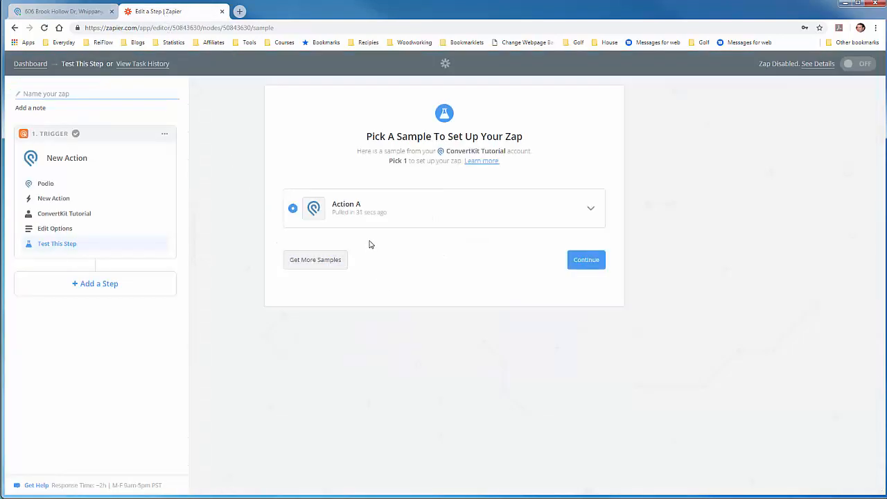
left_click(594, 262)
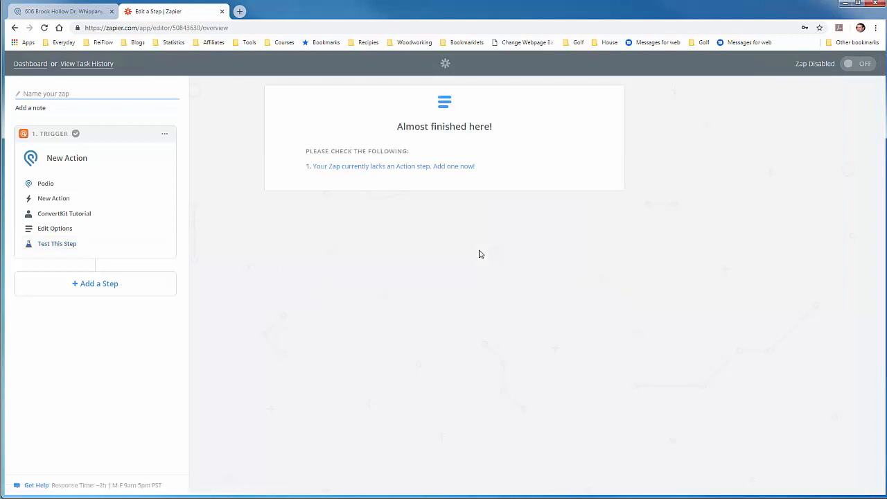